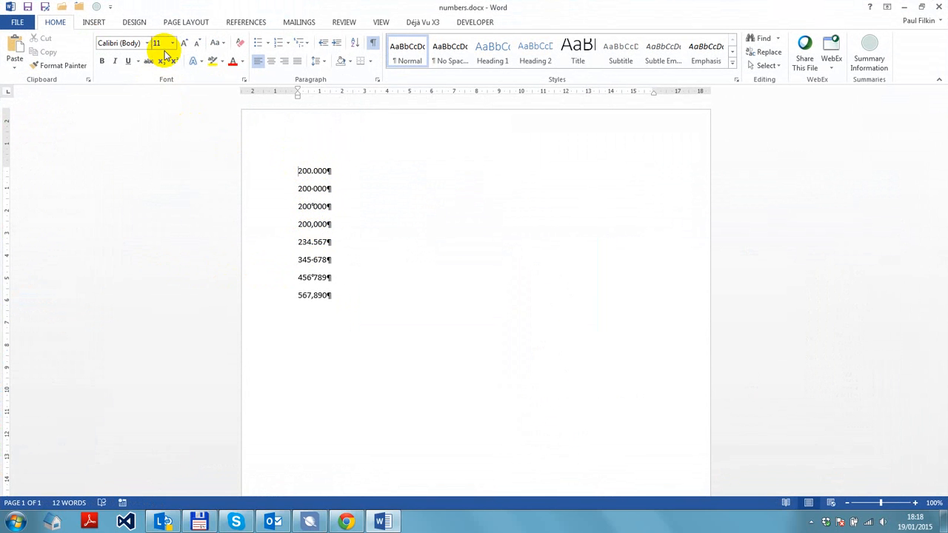
Examine the number separators in numbers.docx at 200% zoom and close the document
click(914, 503)
click(915, 503)
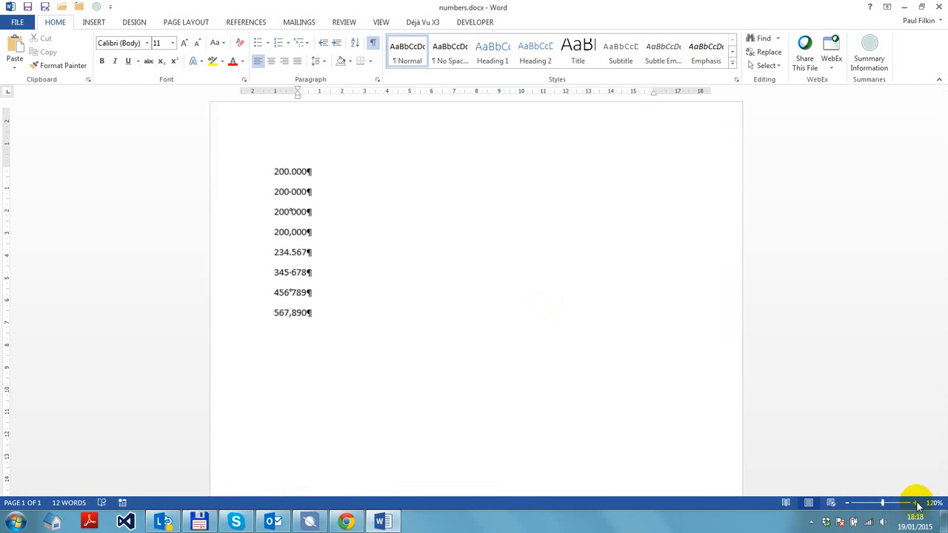
click(916, 504)
click(916, 504)
click(915, 503)
click(916, 504)
click(916, 504)
click(916, 504)
click(915, 504)
click(916, 504)
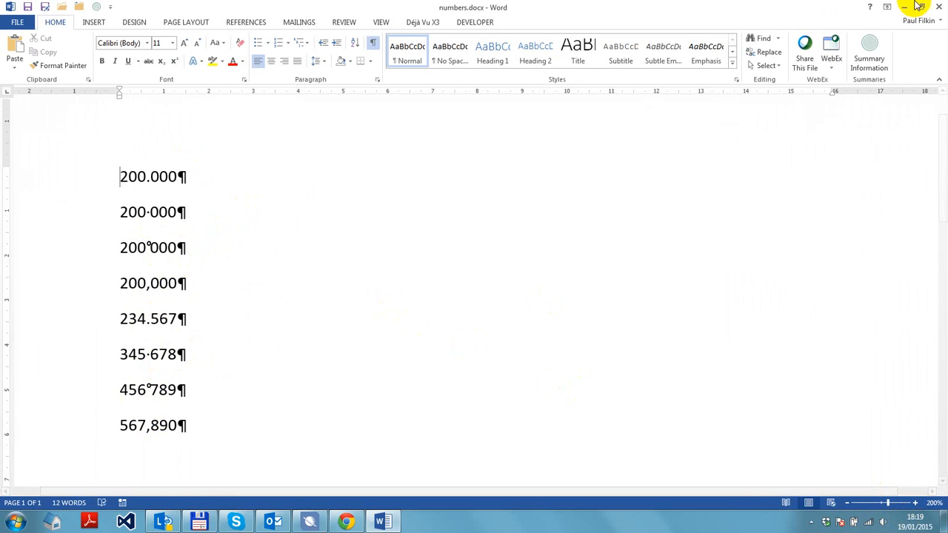
click(938, 6)
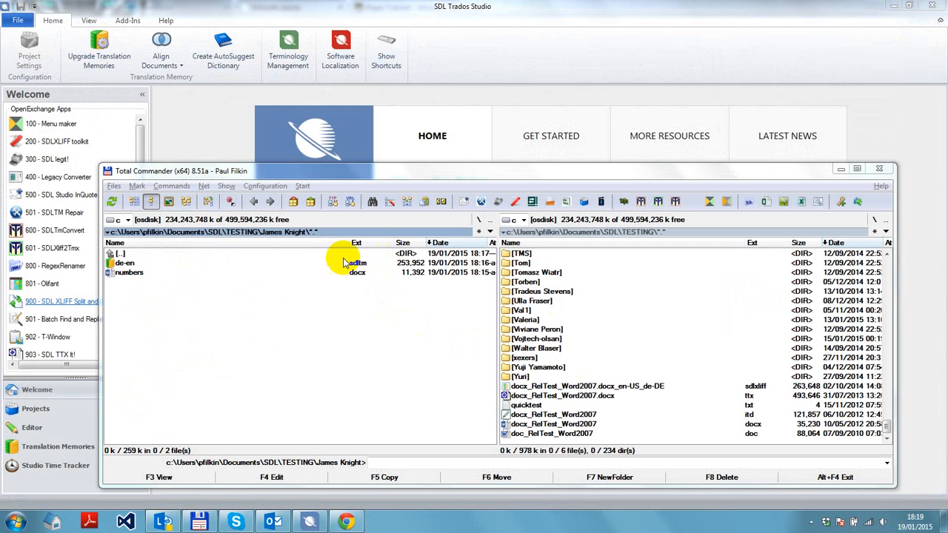
Pick numbers.docx in the file manager, switch to SDL Trados Studio and open that file as a document for translation
click(145, 277)
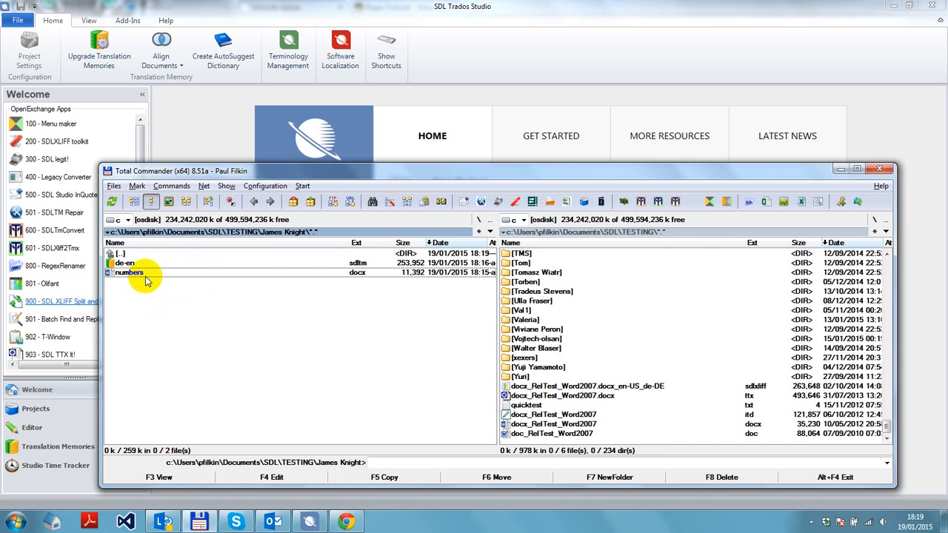
click(287, 3)
key(ctrl+shift+o)
key(ctrl+v)
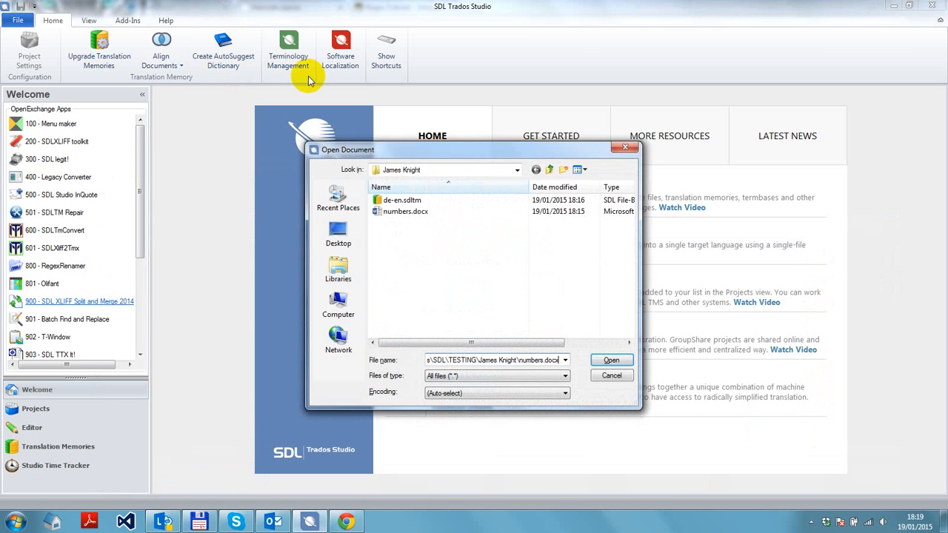
key(Return)
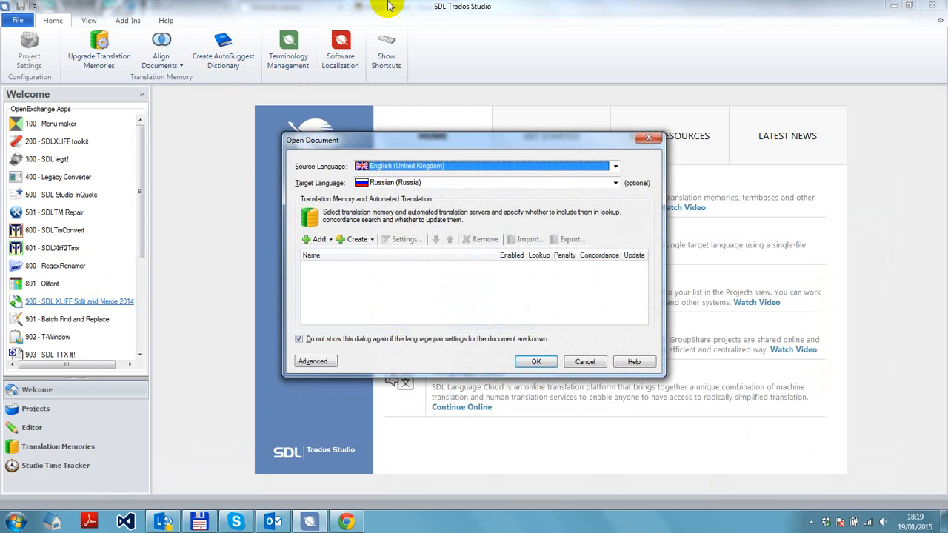
Set the source language to German (Germany) and the target to English (United Kingdom), and load the document in the editor
click(614, 165)
scroll(527, 259, down, 10)
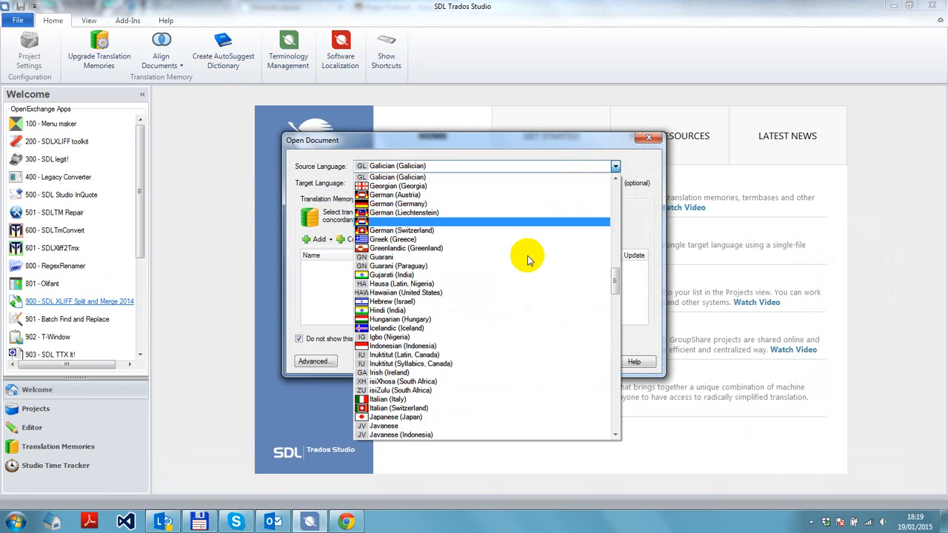
click(444, 203)
click(615, 183)
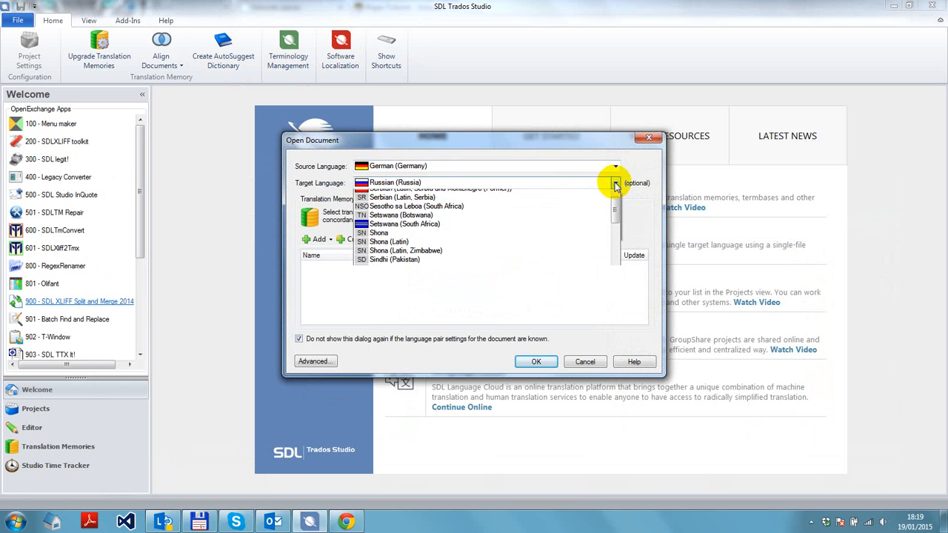
scroll(540, 225, up, 10)
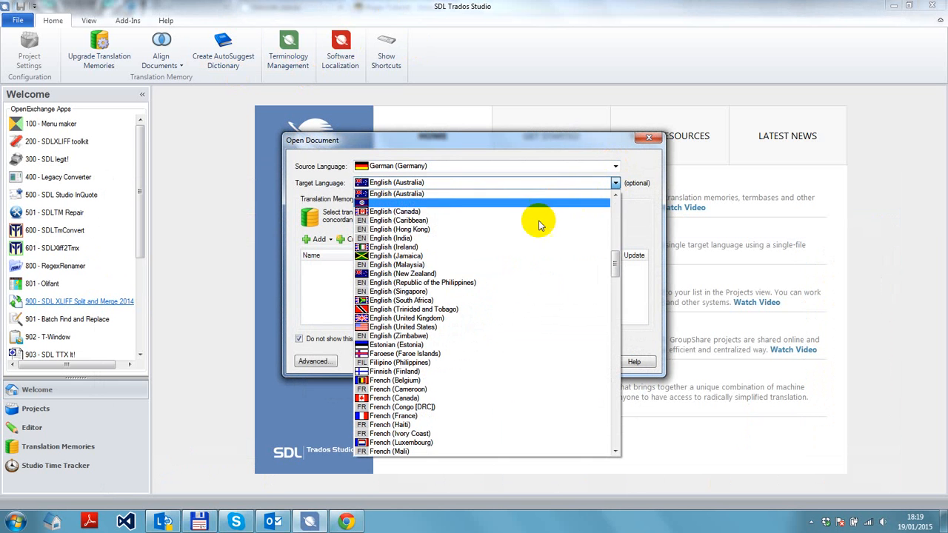
click(474, 318)
click(537, 361)
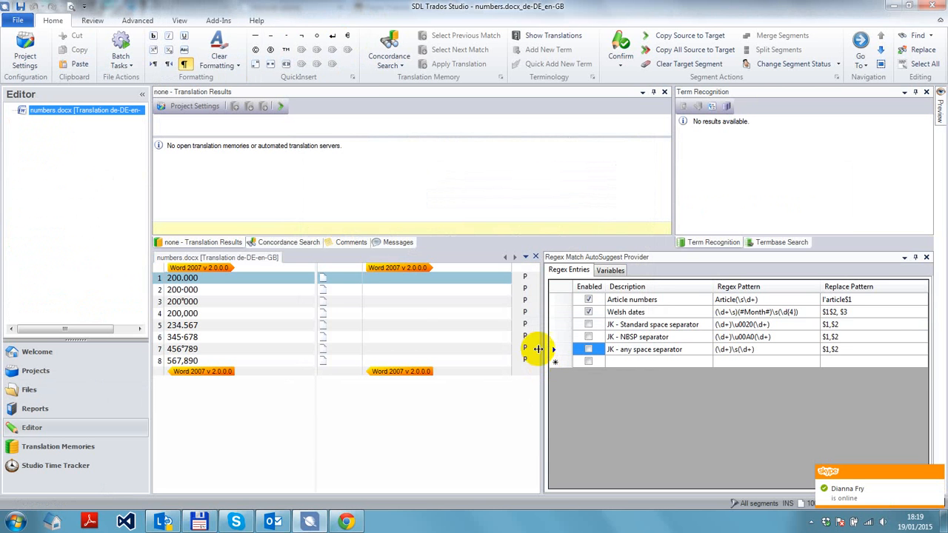
Close the Regex Match AutoSuggest Provider pane and compare the source segments with nonprinting characters hidden and shown
click(926, 257)
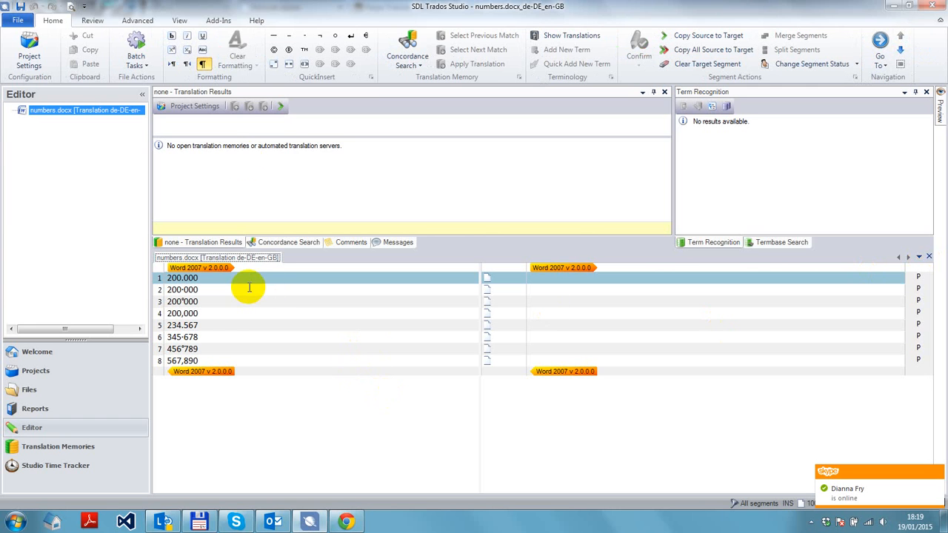
click(203, 65)
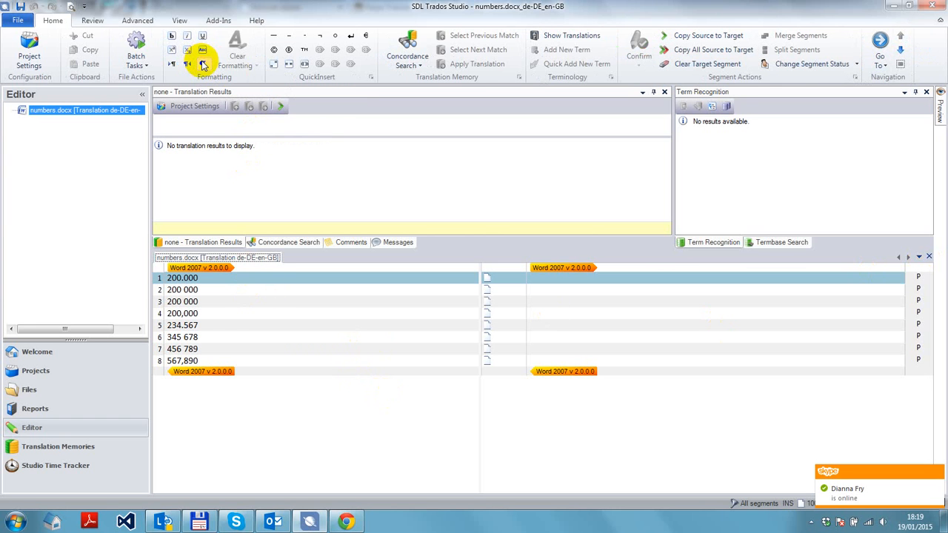
click(203, 65)
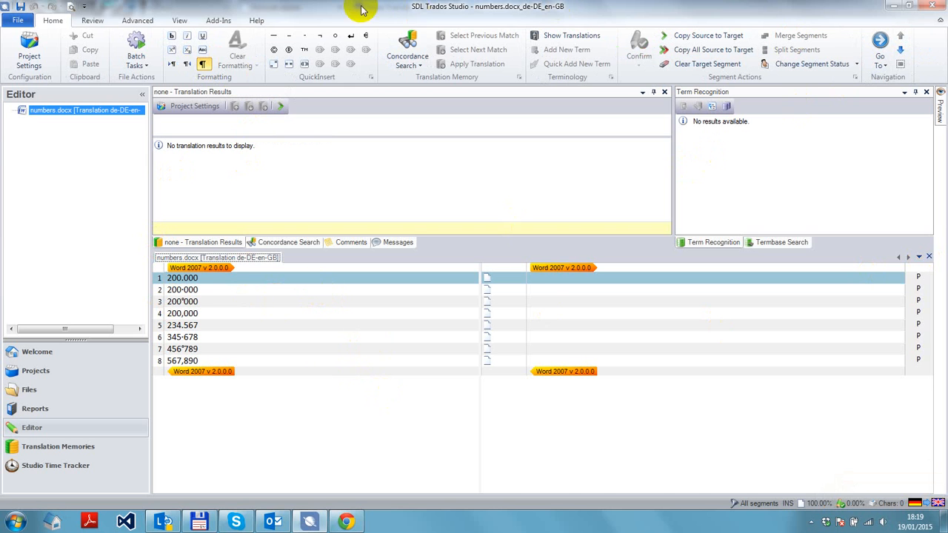
Enlarge the editor's segment font by seven increments and display the Regex Match AutoSuggest Provider pane again
click(181, 21)
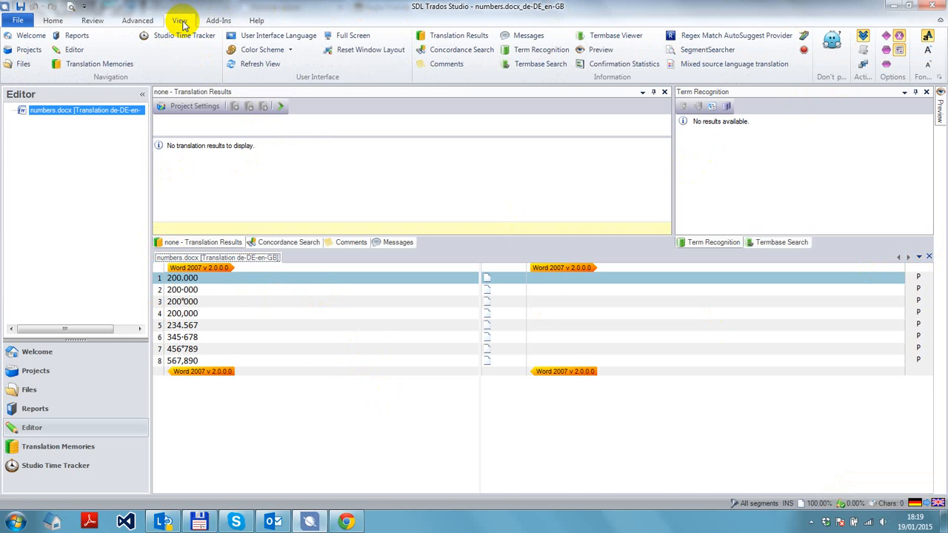
click(929, 50)
click(929, 50)
click(929, 50)
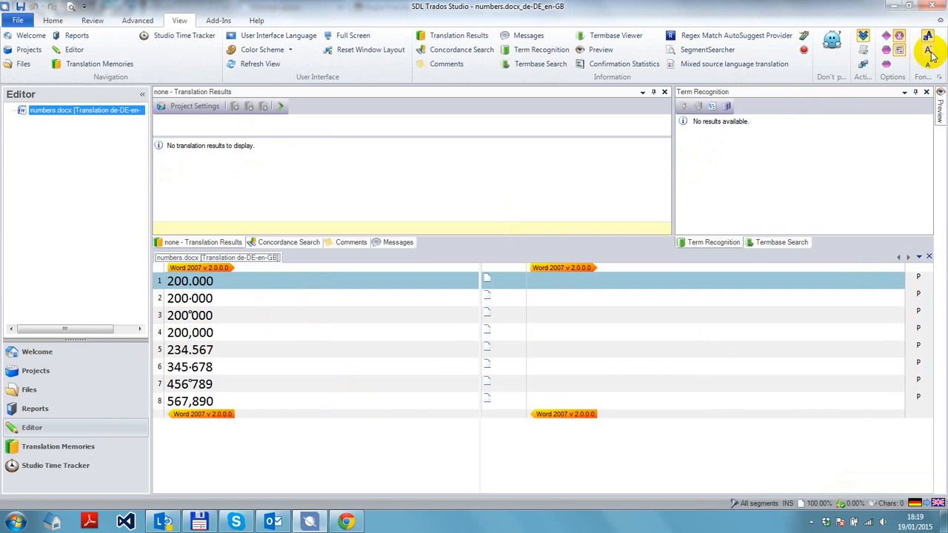
click(930, 52)
click(930, 52)
click(931, 52)
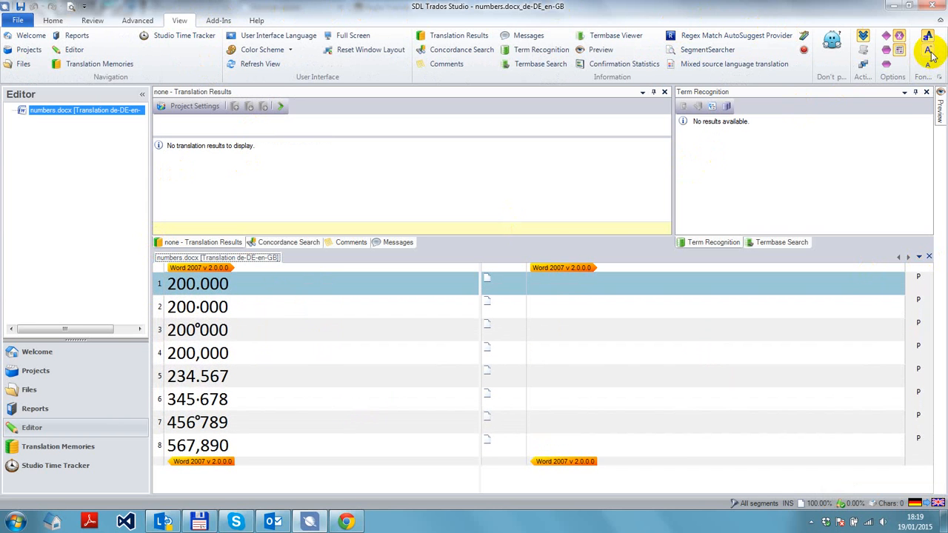
click(930, 52)
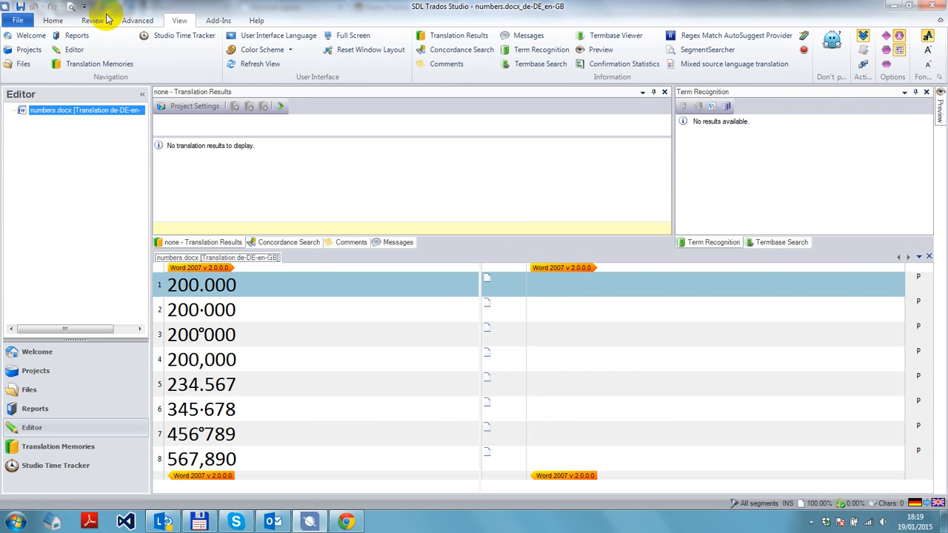
click(742, 43)
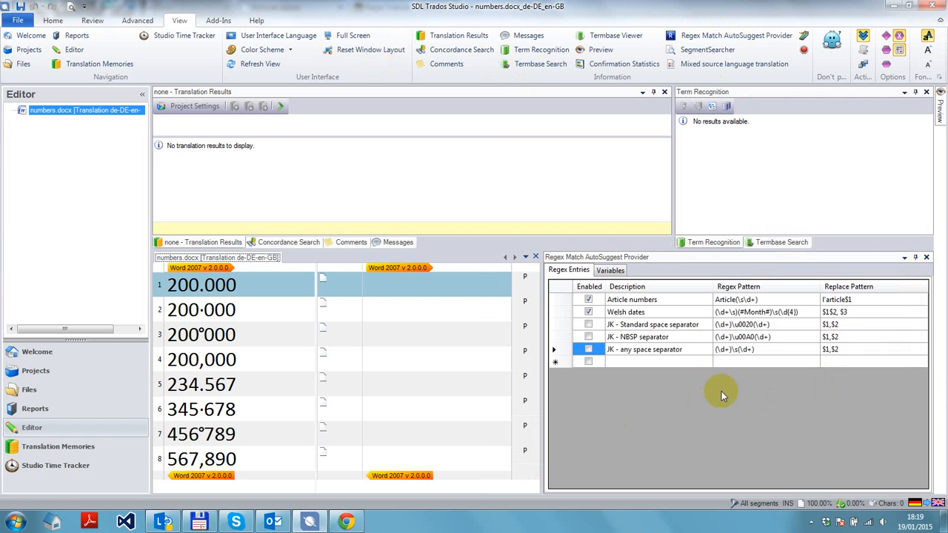
Add the file-based translation memory de-en.sdltm to the project settings for all language pairs
click(51, 21)
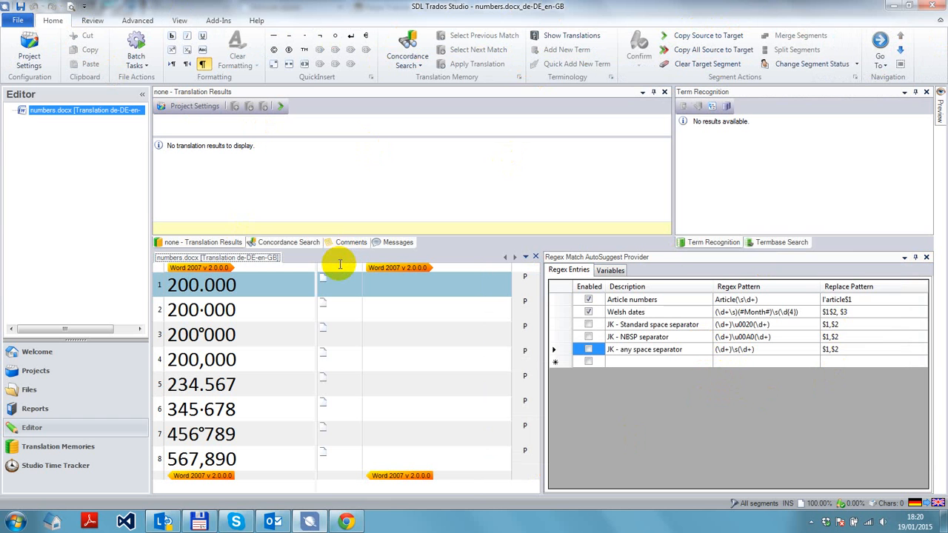
click(186, 107)
click(420, 140)
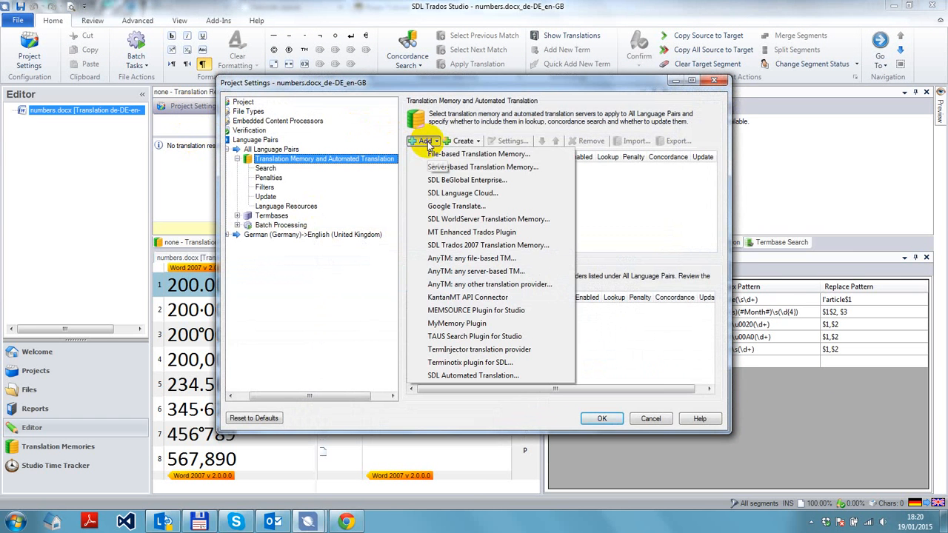
click(437, 155)
click(370, 173)
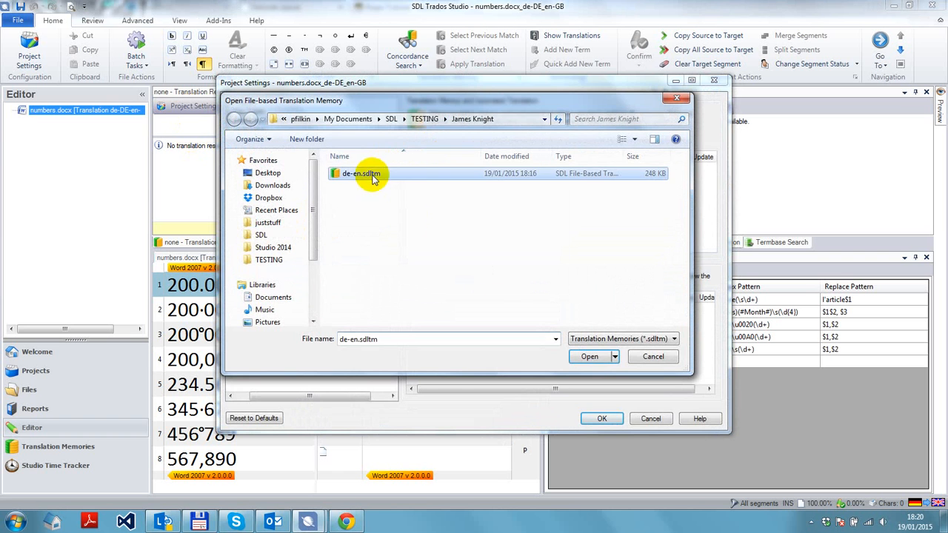
click(589, 356)
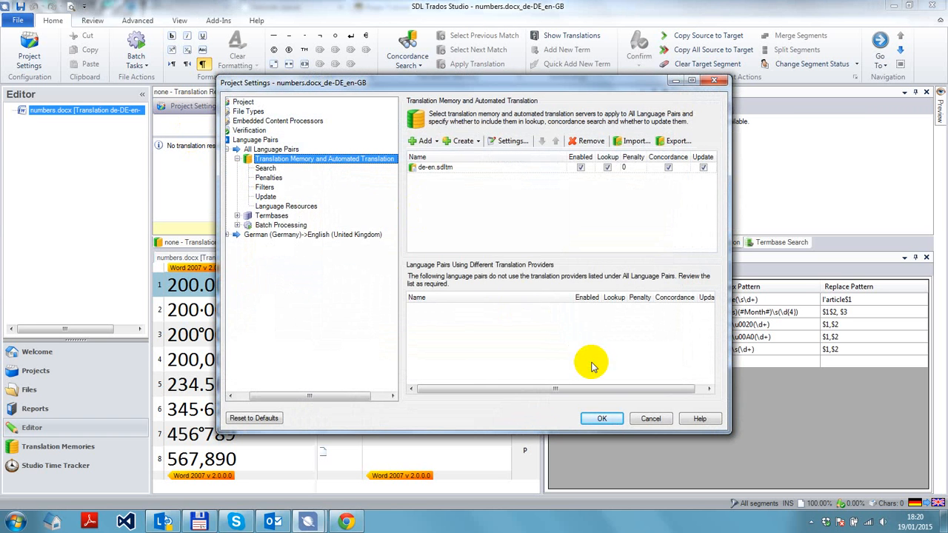
Review the fields and recognition settings of the de-en translation memory and apply the project settings
click(508, 168)
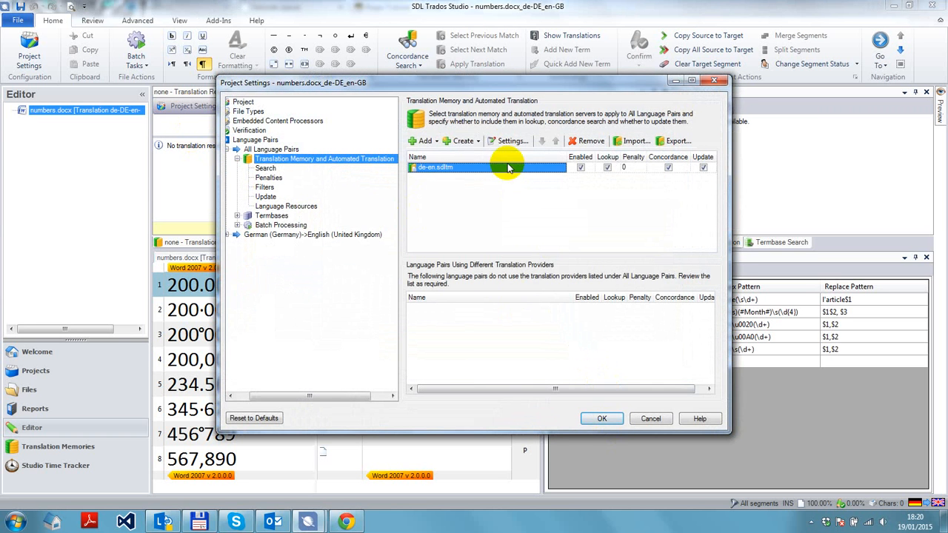
click(511, 141)
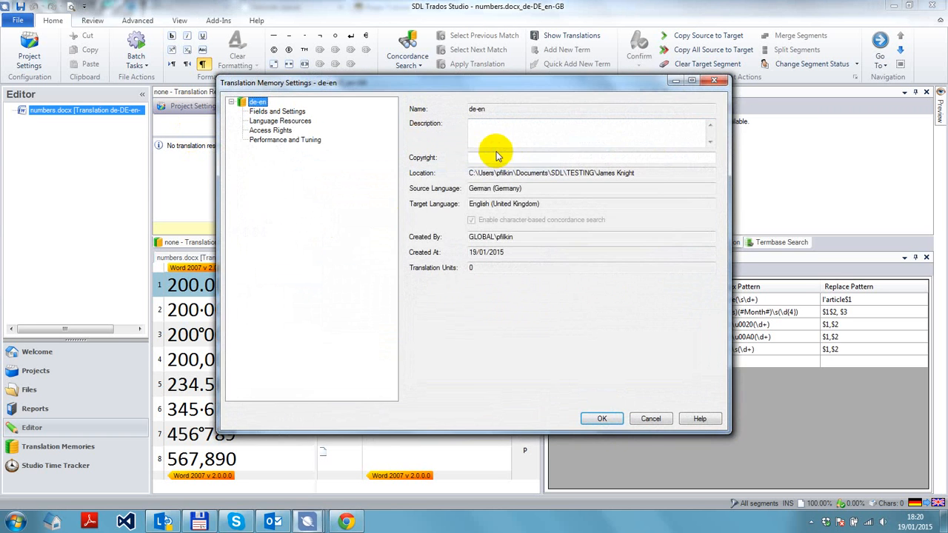
click(275, 112)
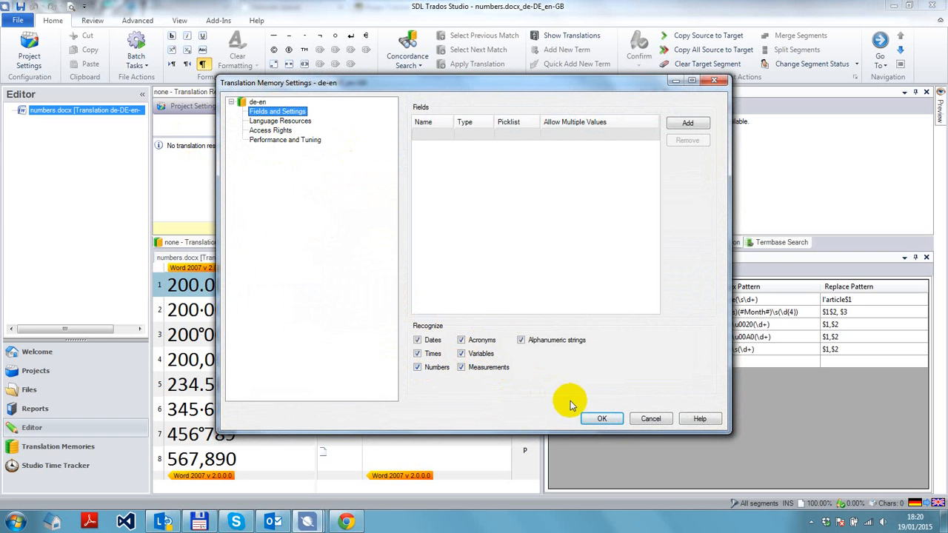
click(602, 419)
click(602, 419)
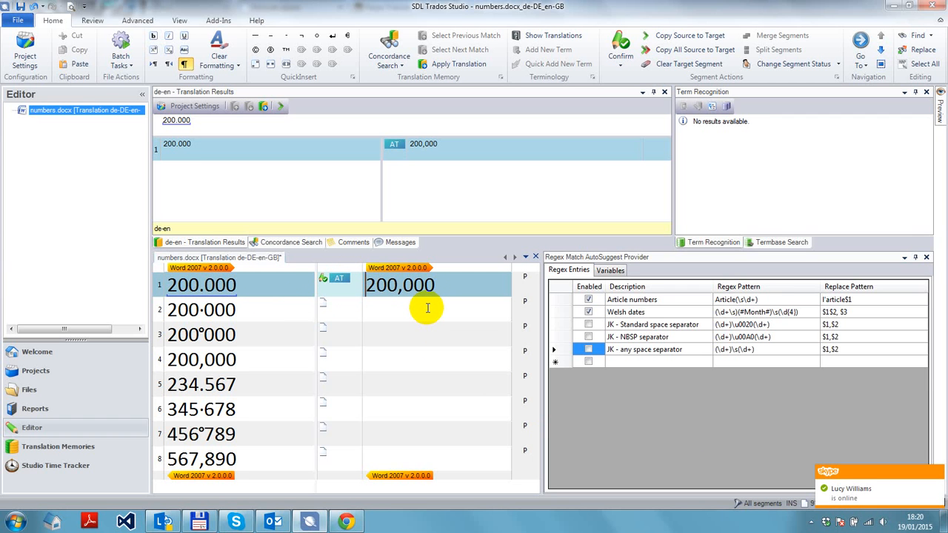
Confirm segment 1 with the automatic translation 200,000 and inspect the translation memory matches for segments 4, 5 and 8
key(ctrl+Return)
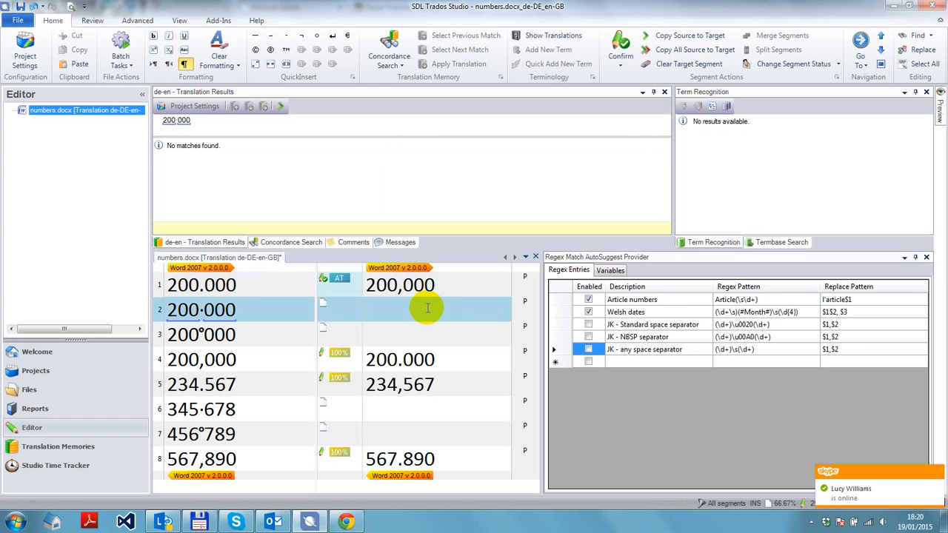
click(446, 356)
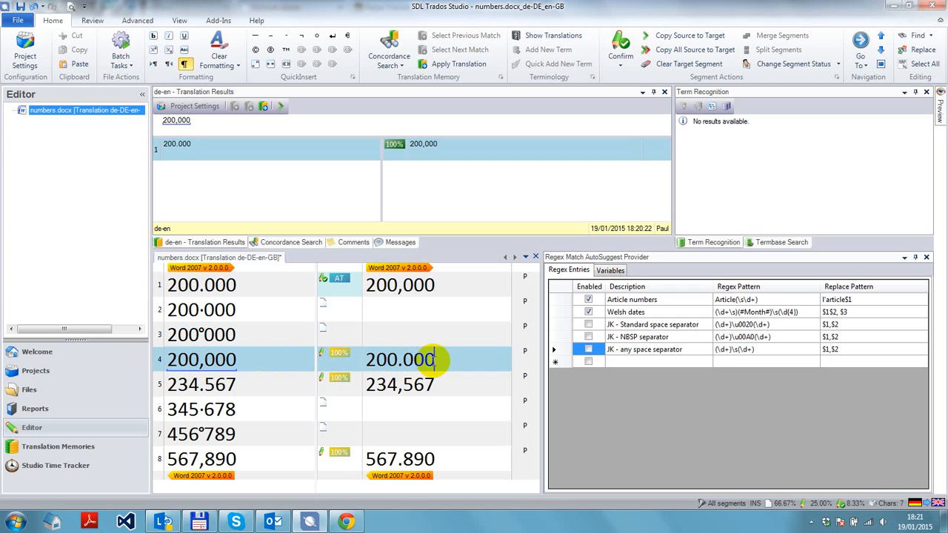
key(Down)
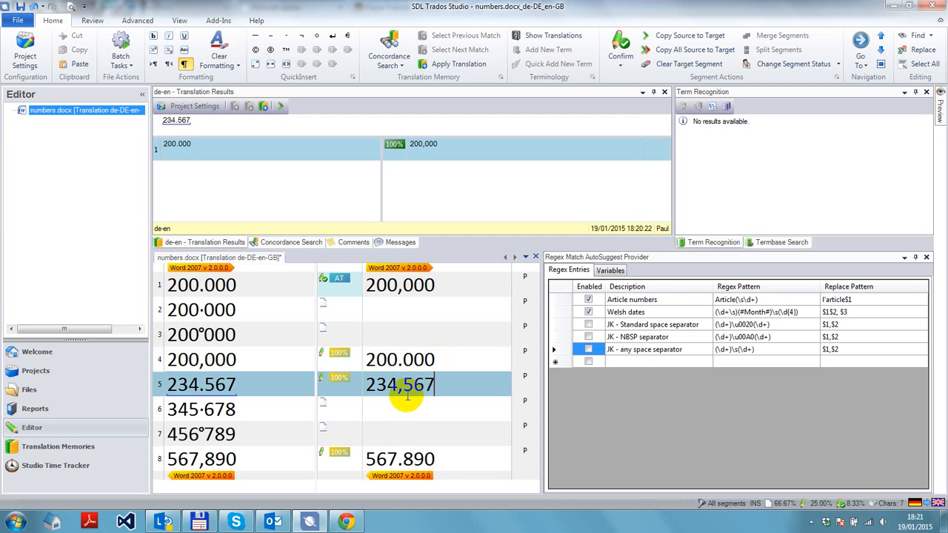
click(444, 461)
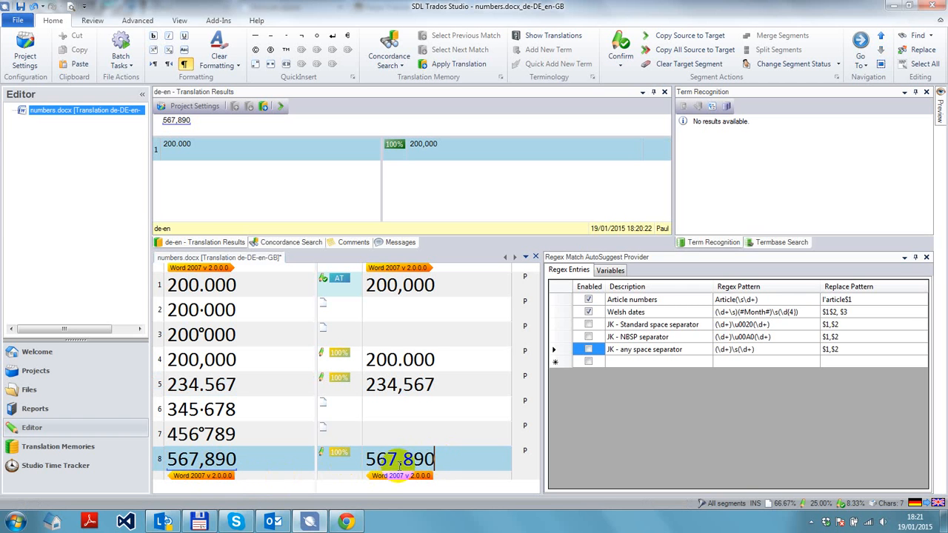
Try to translate segment 2 by inserting the recognised number 200 from AutoSuggest and completing it manually as 200,000
click(399, 306)
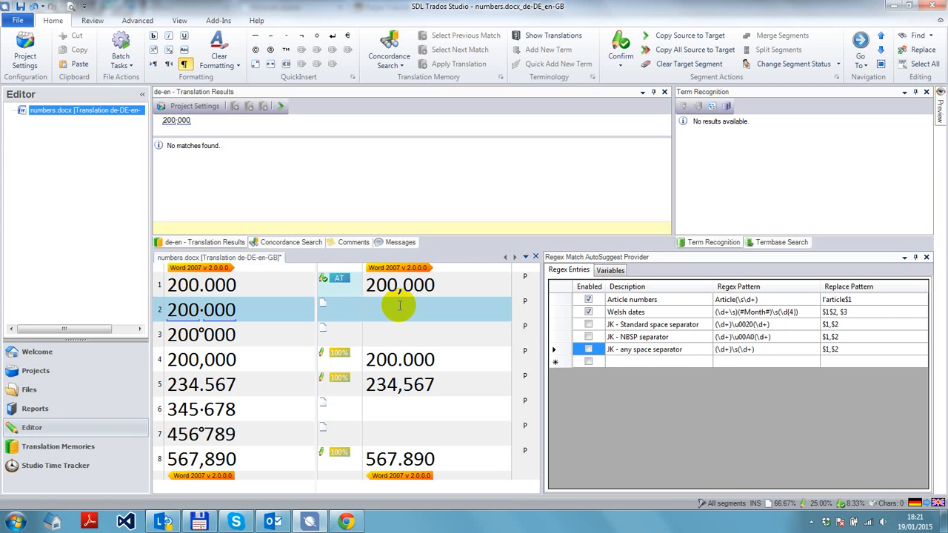
key(ctrl+space)
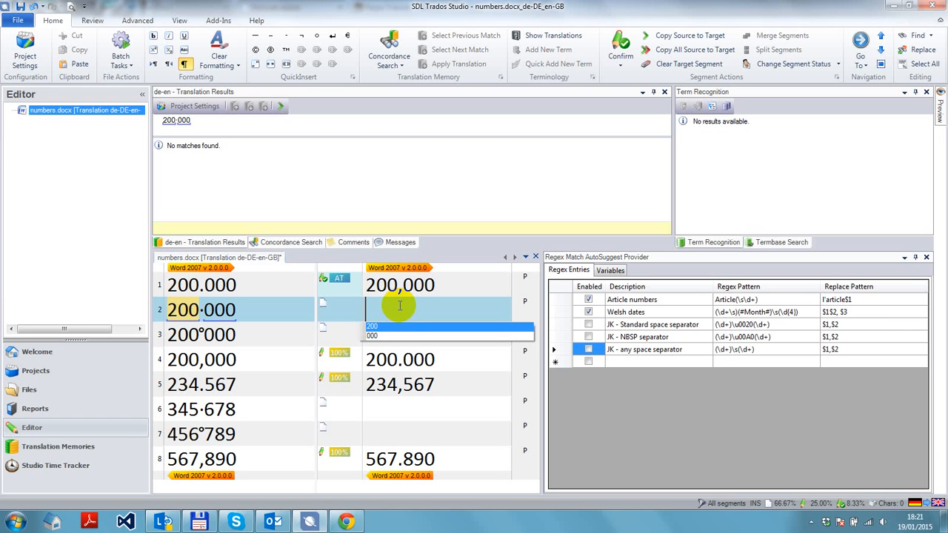
key(Return)
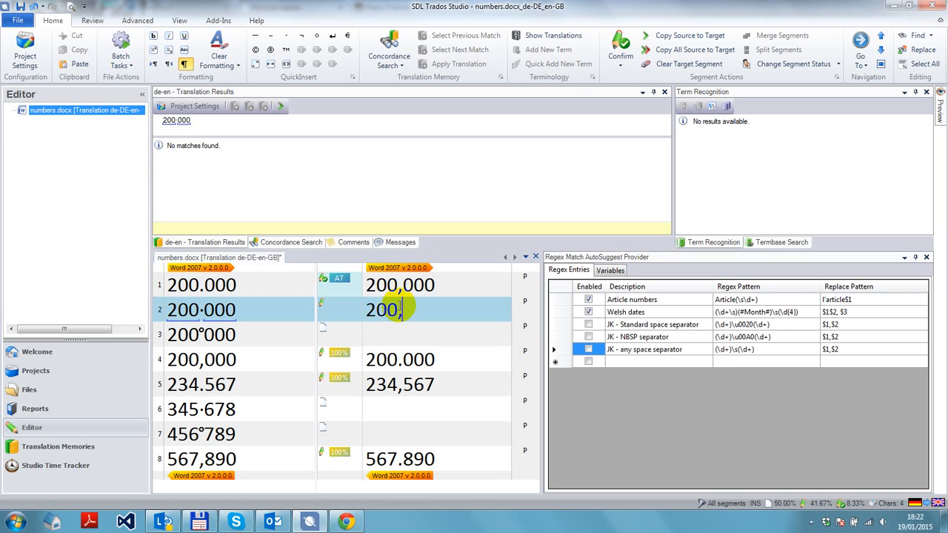
text(,)
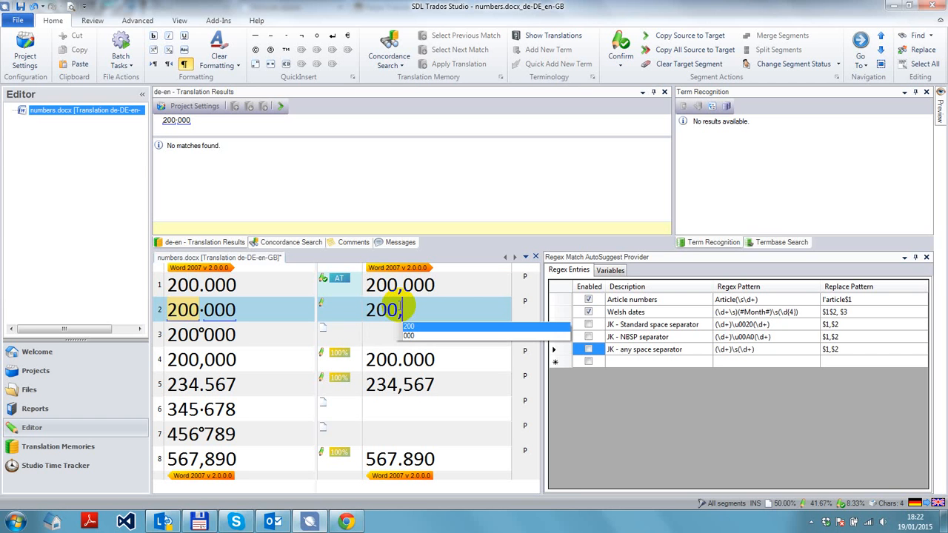
text(000)
Clear the whole target text of segment 2
key(BackSpace)
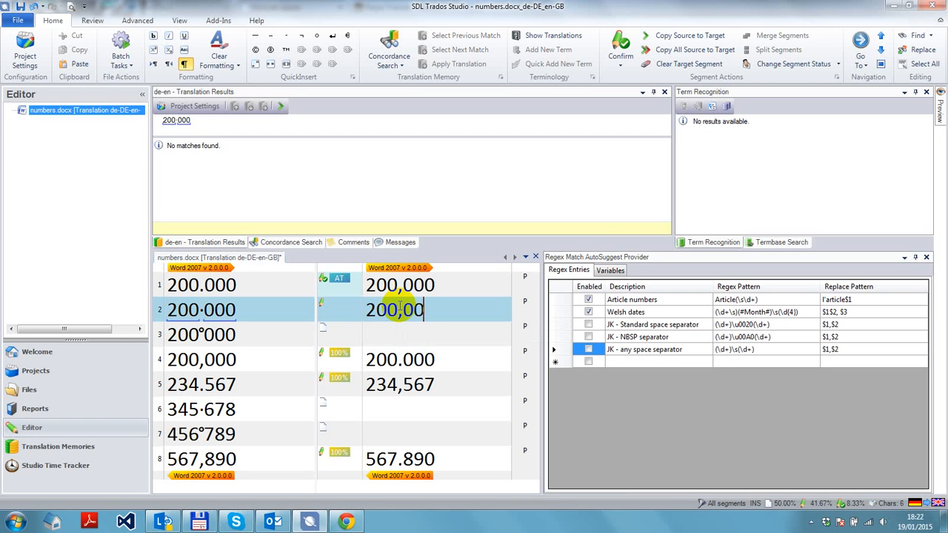
key(BackSpace)
key(BackSpace)
key(BackSpace)
key(BackSpace)
key(BackSpace)
key(BackSpace)
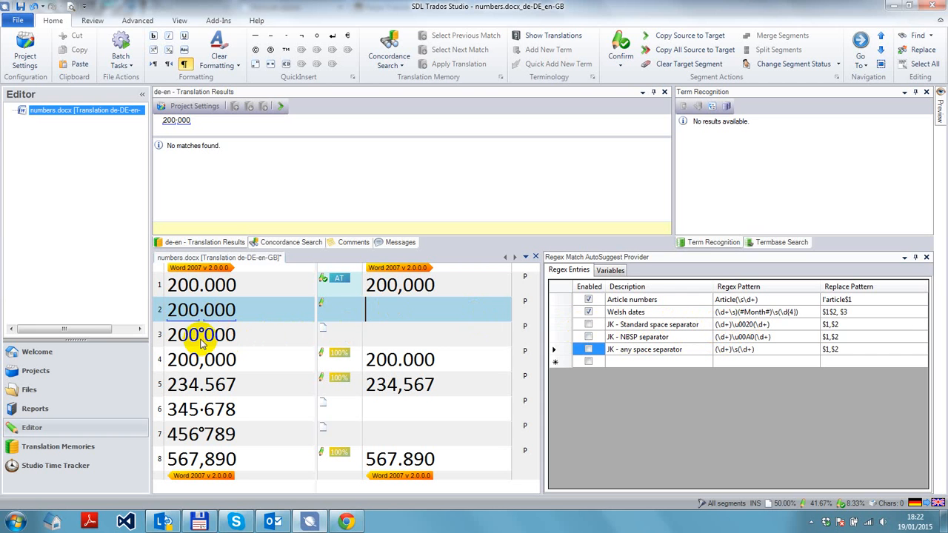
Enable the JK - Standard space separator regex entry and fill segment 2 with its AutoSuggest proposal 200,000
click(589, 325)
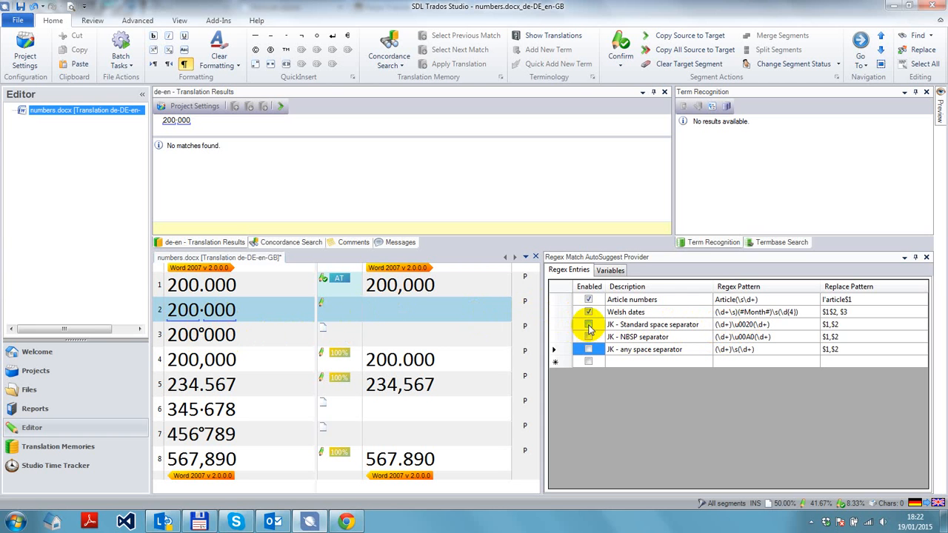
click(440, 310)
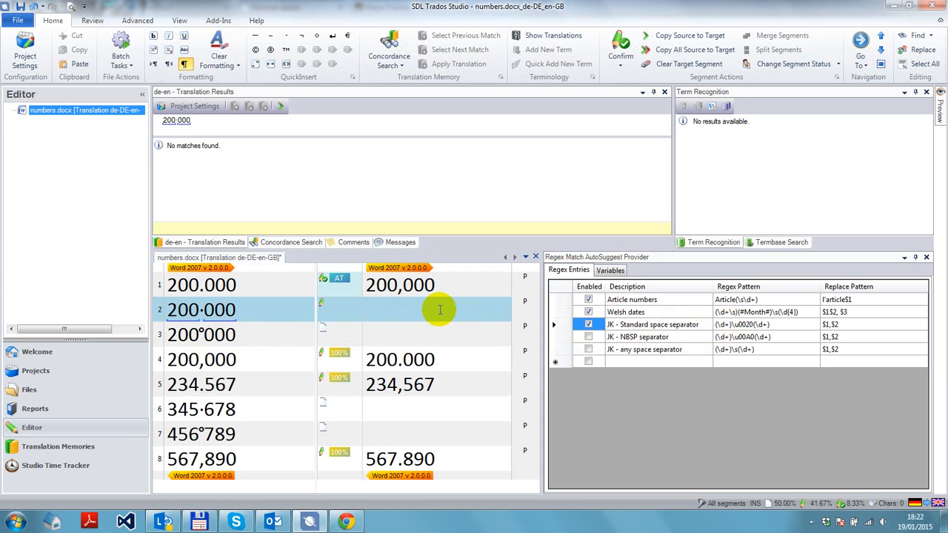
text(2)
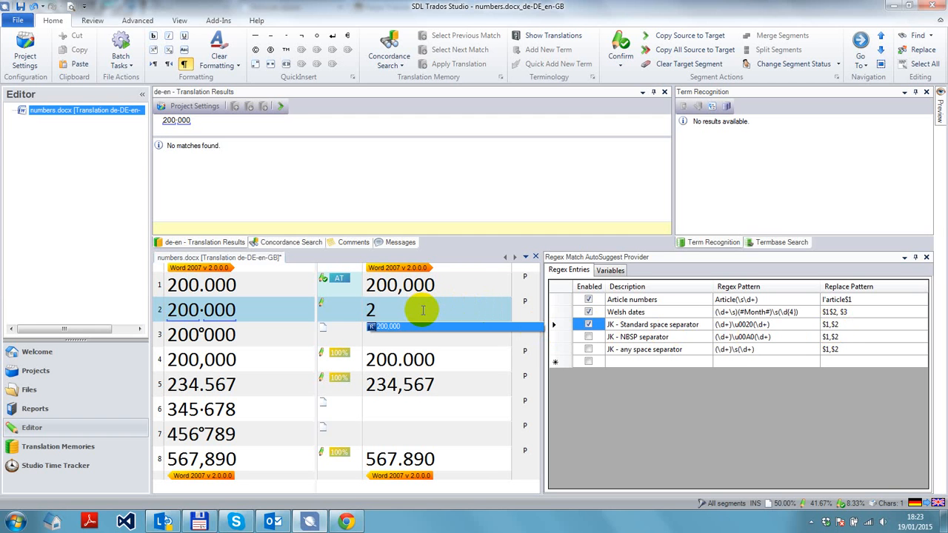
key(Return)
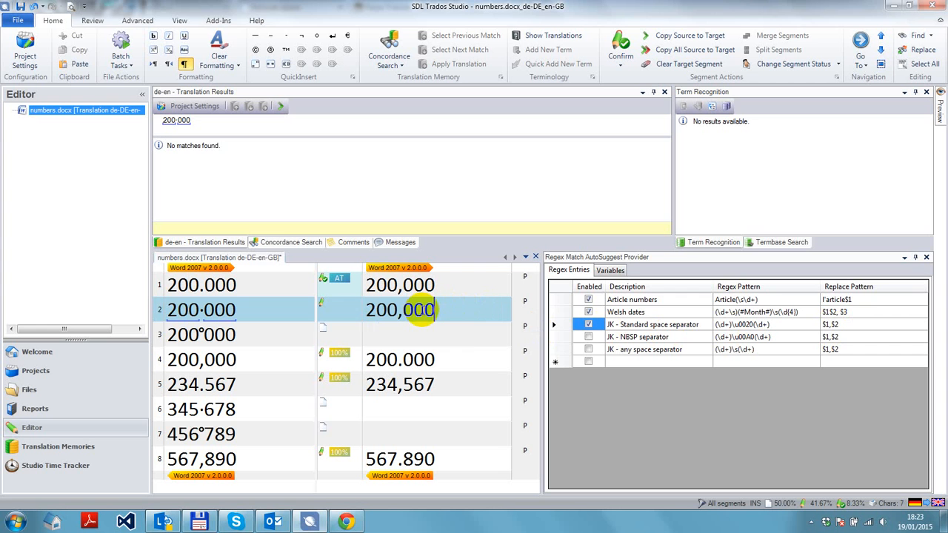
Enable the JK - NBSP separator regex entry and fill segment 3 with its AutoSuggest proposal 200,000
key(ctrl+Return)
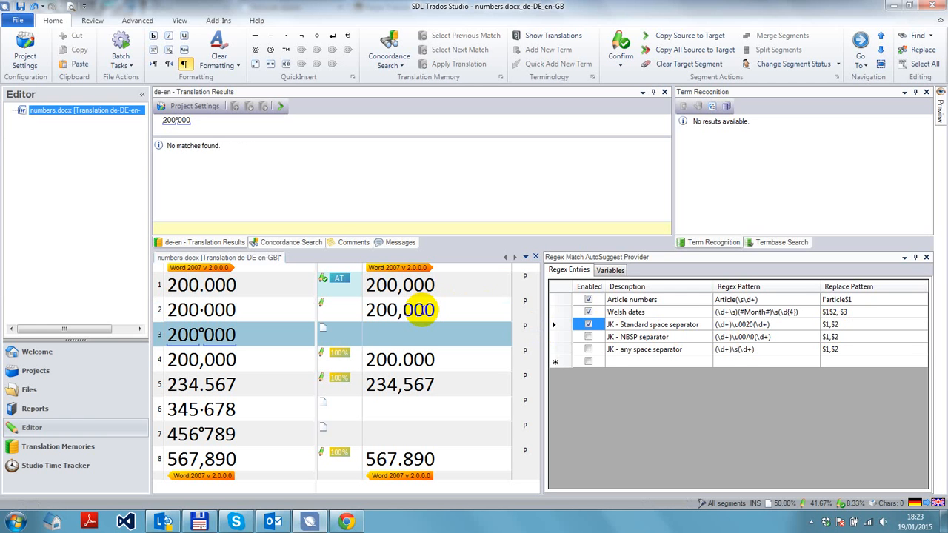
text(2)
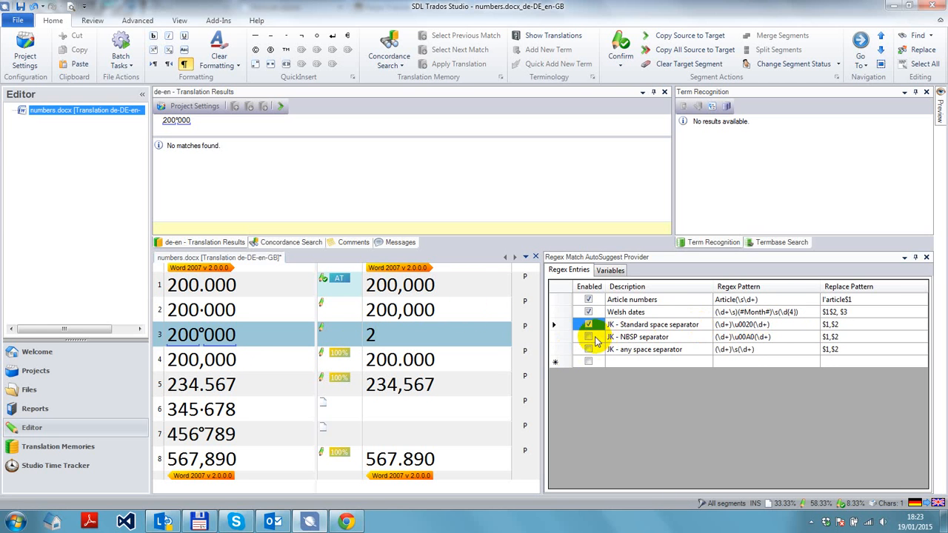
key(BackSpace)
click(589, 339)
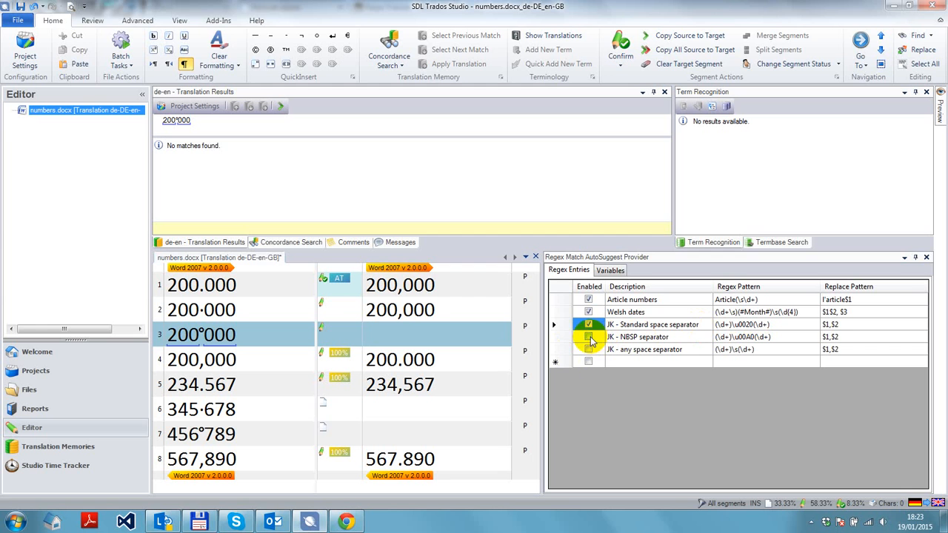
click(474, 340)
text(2)
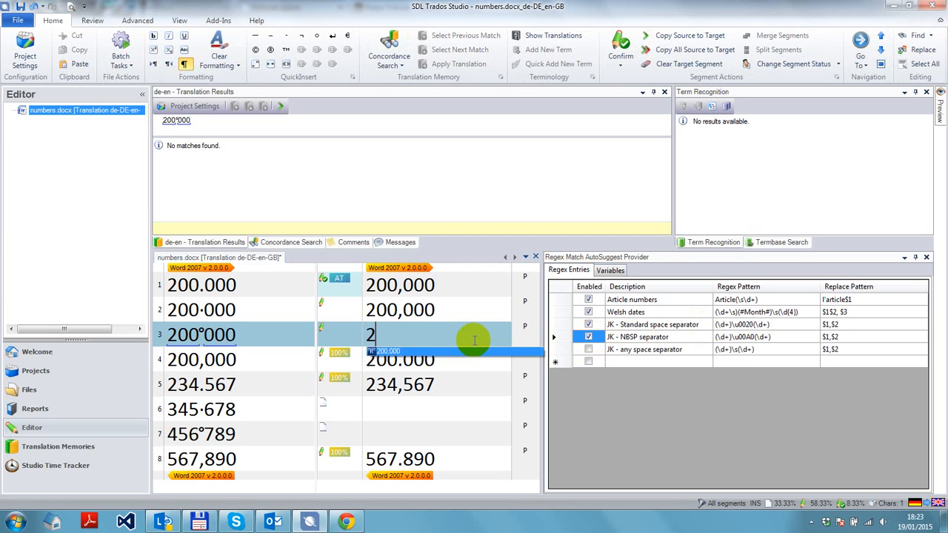
key(Return)
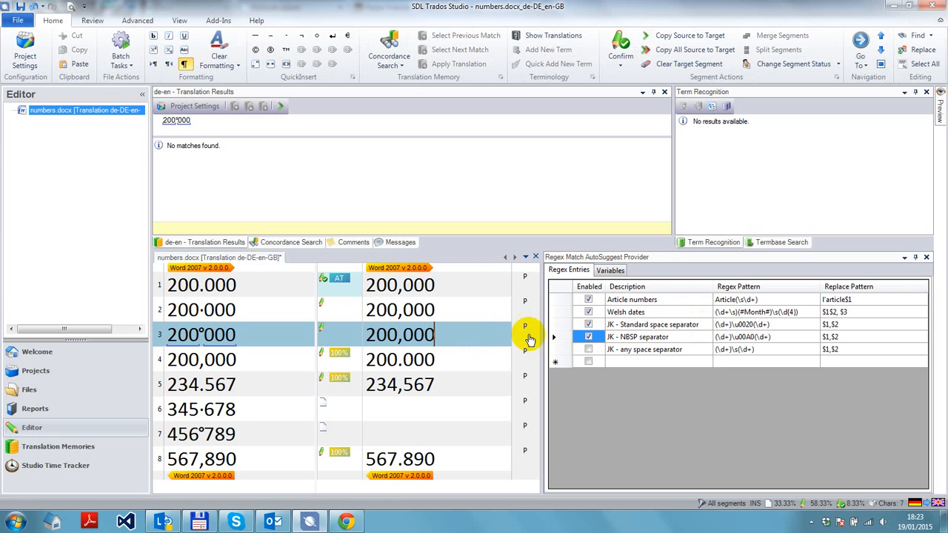
Disable the standard space and NBSP separator regex entries and enable the JK - any space separator entry instead
click(589, 337)
click(589, 326)
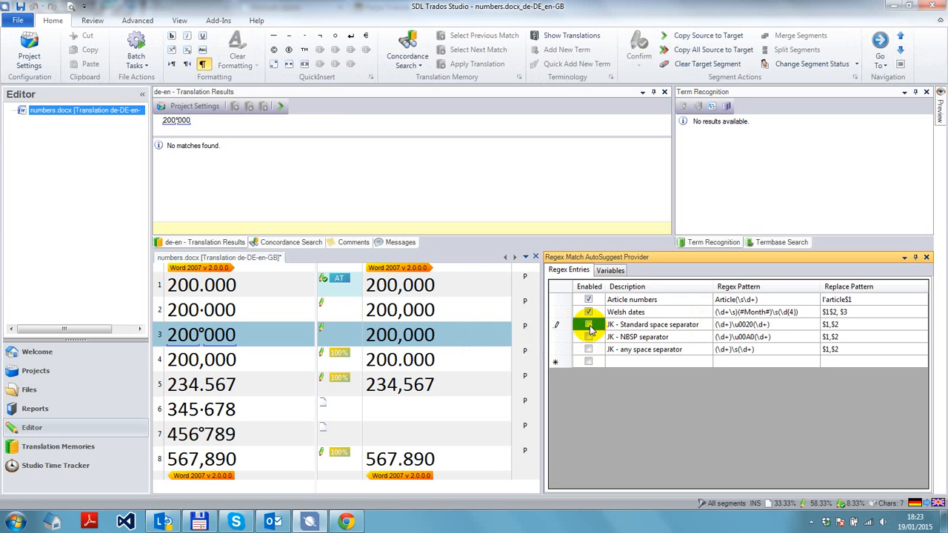
click(589, 350)
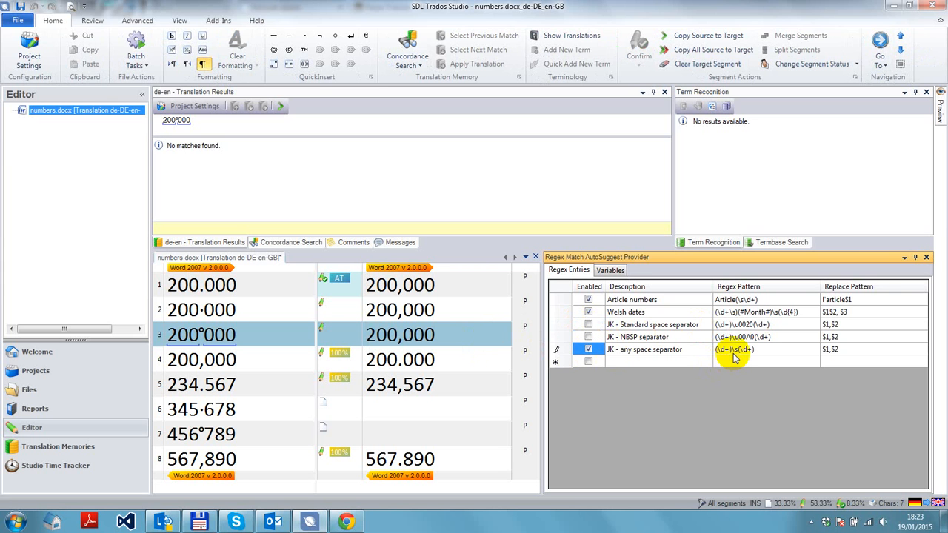
Undo the translations entered in segments 3 and 2 so both targets are empty
click(457, 335)
key(ctrl+z)
key(ctrl+z)
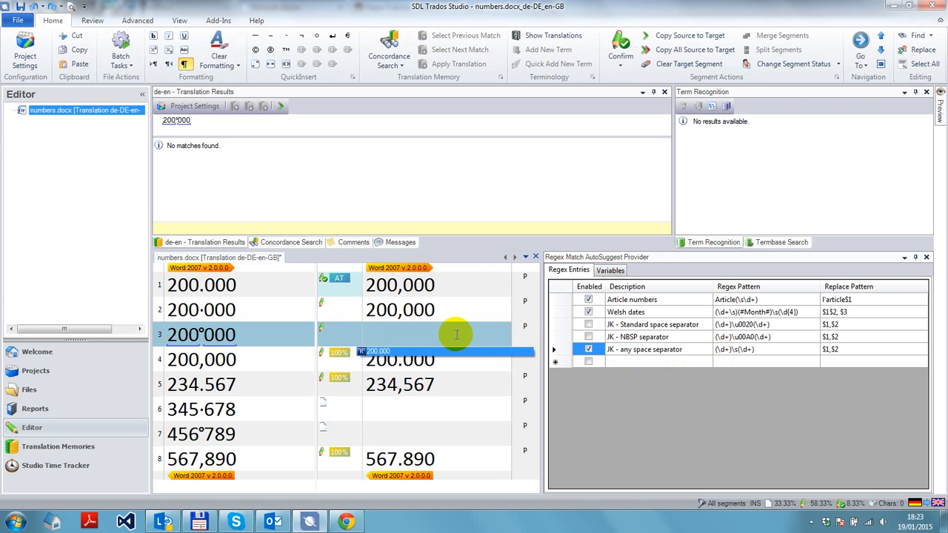
key(ctrl+z)
key(ctrl+z)
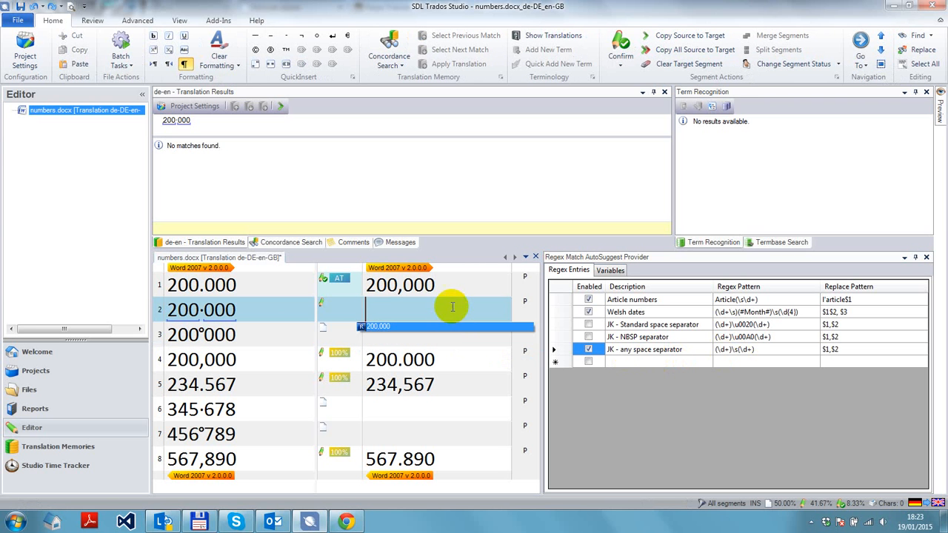
Translate segments 2 and 3 as 200,000 using the AutoSuggest proposals of the any space separator entry
text(2)
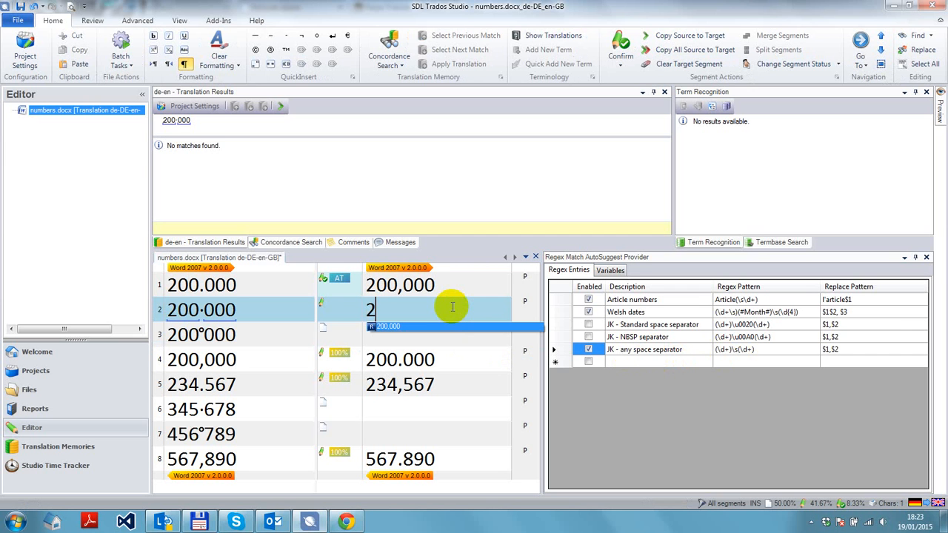
key(Return)
key(Down)
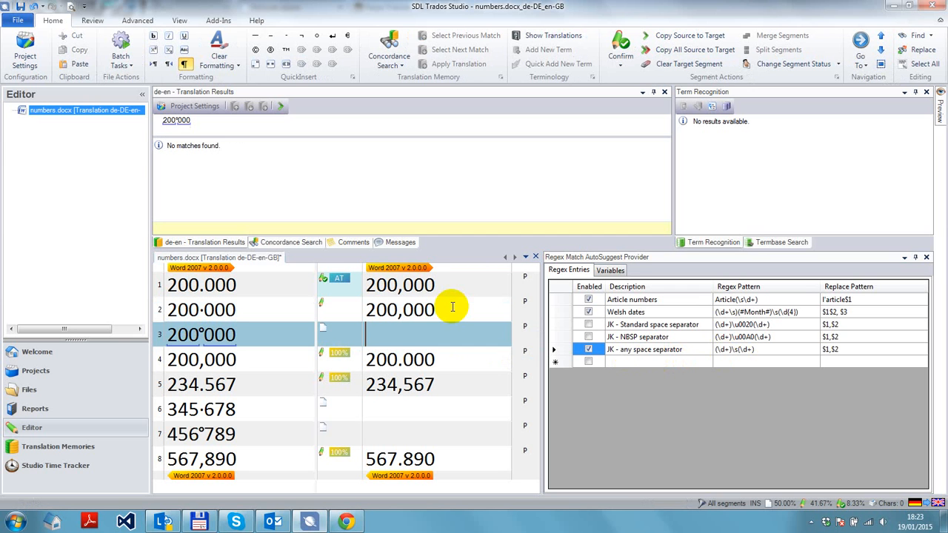
text(2)
key(Return)
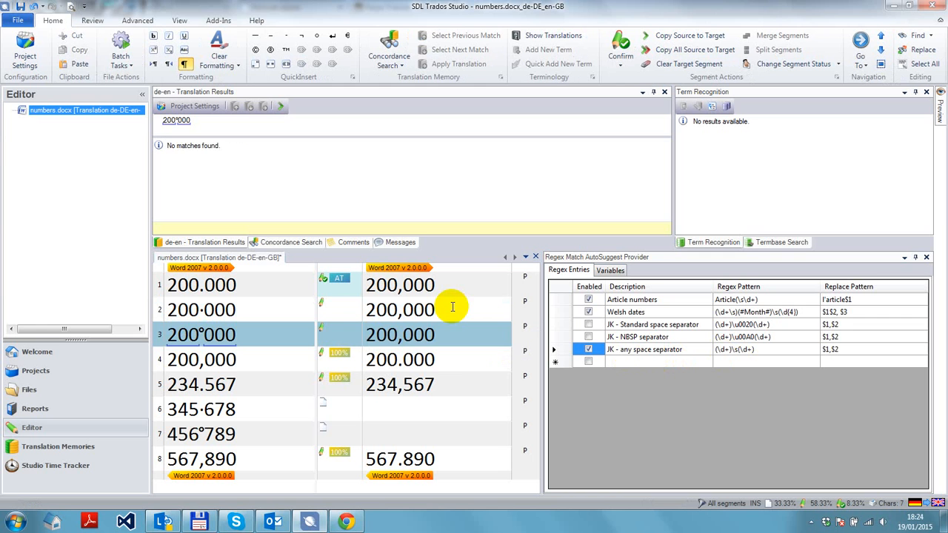
Translate segment 6 as 345,678 and segment 7 as 456,789 using the regex AutoSuggest proposals
key(Down)
key(Down)
key(Down)
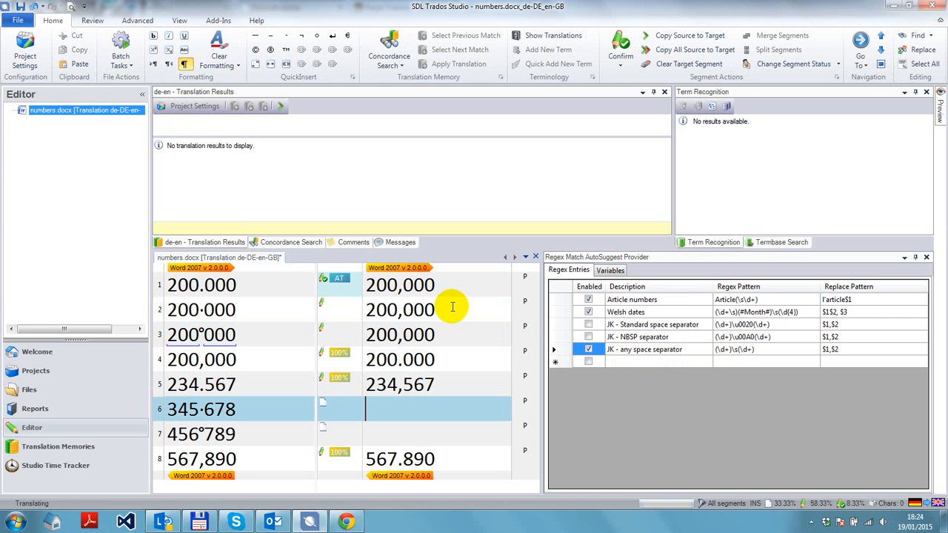
text(3)
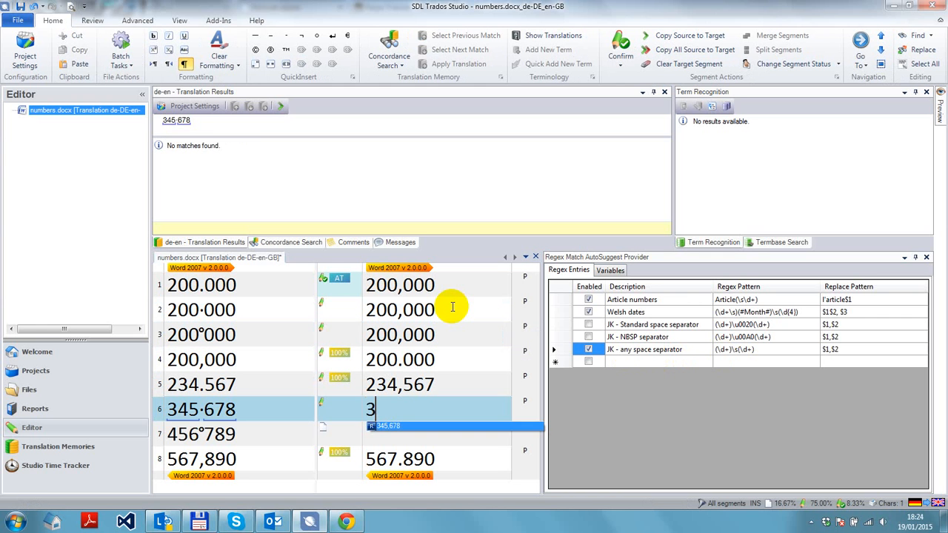
key(Return)
key(Down)
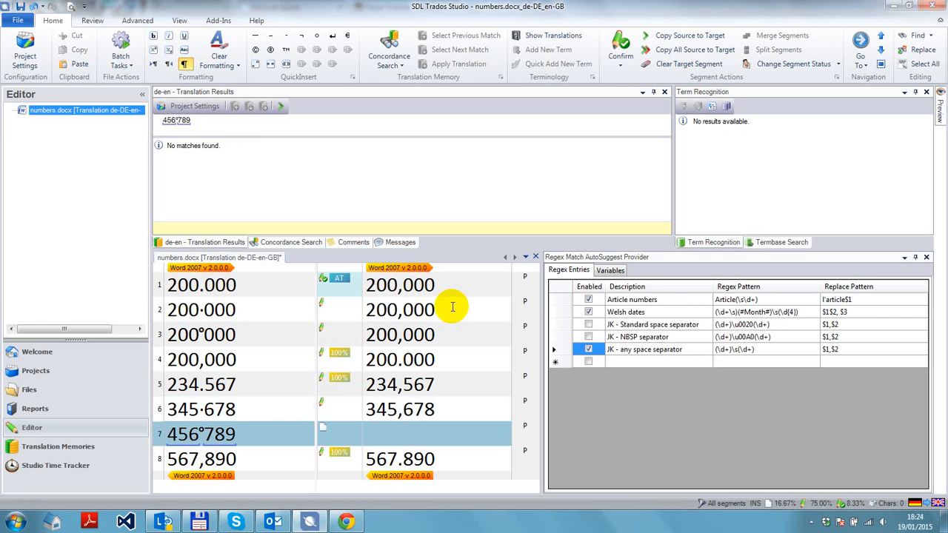
text(4)
key(Return)
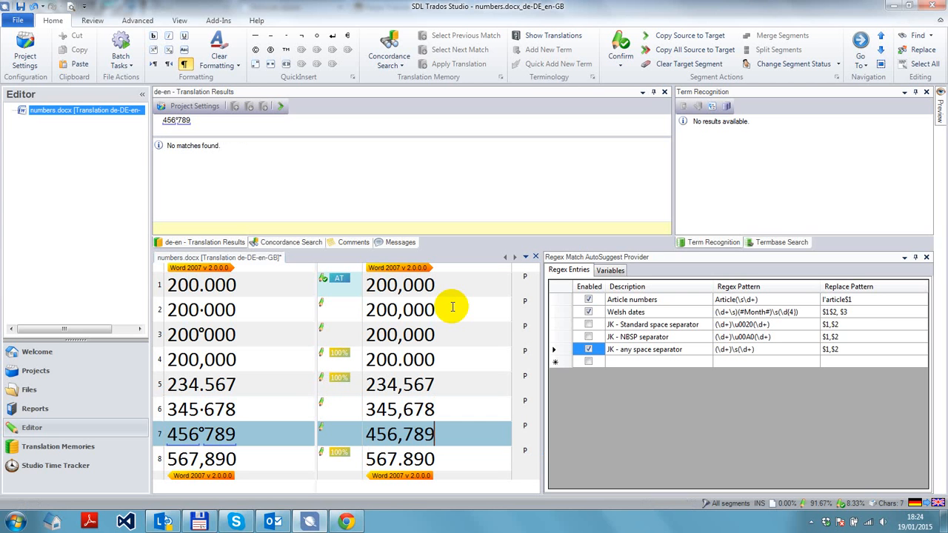